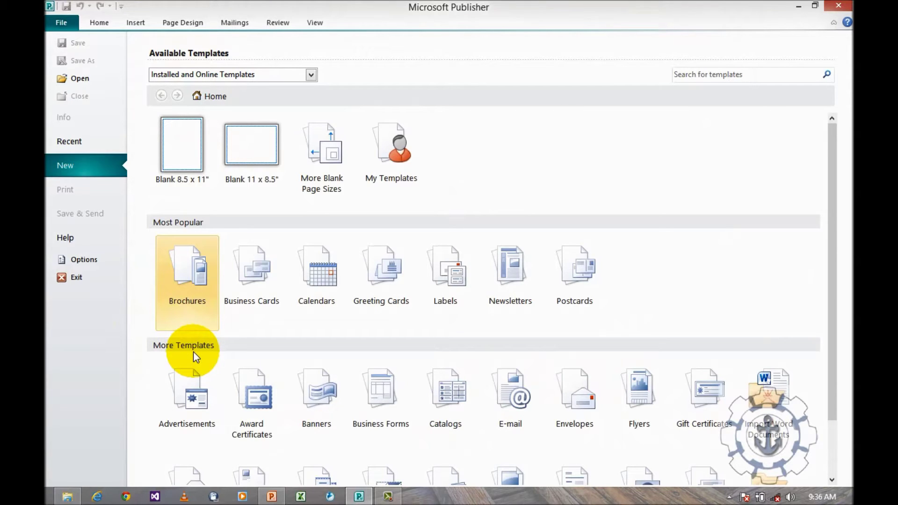
# Browse the Business Cards templates and pick the Axis design.
pyautogui.click(255, 326)
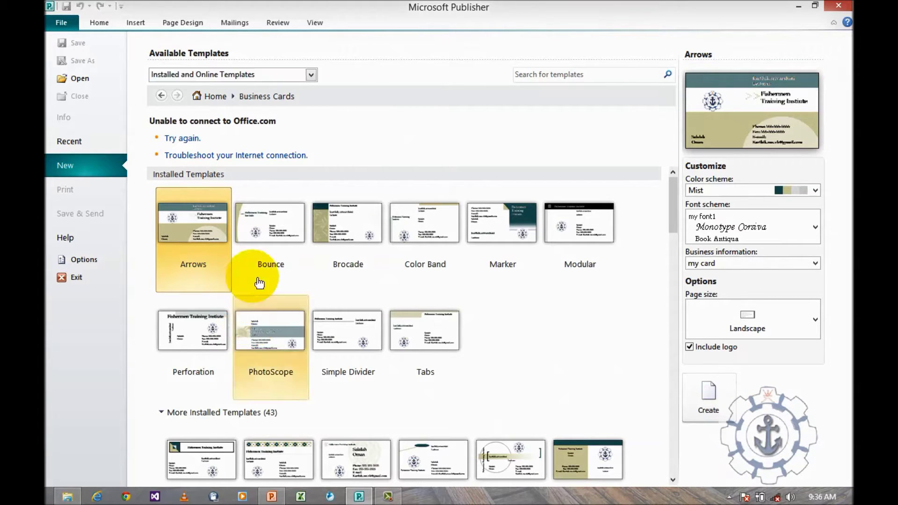
pyautogui.scroll(-3, 538, 299)
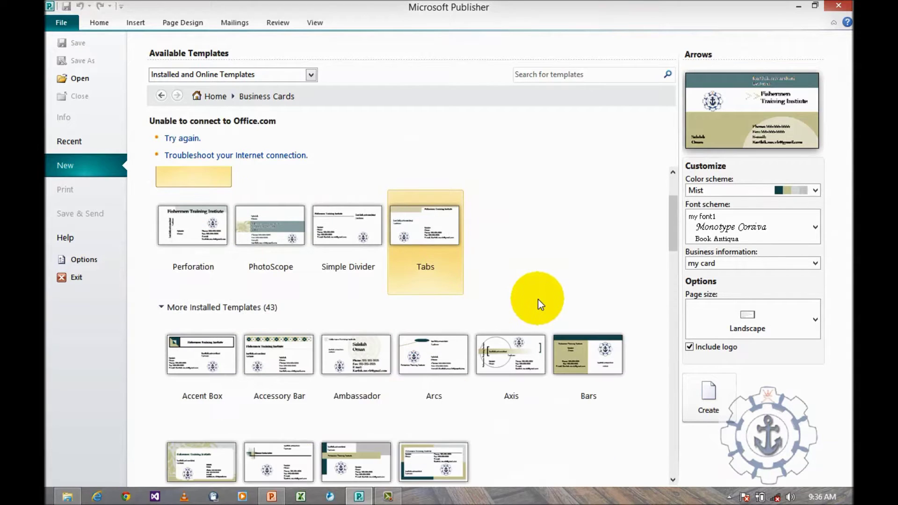
pyautogui.scroll(3, 538, 298)
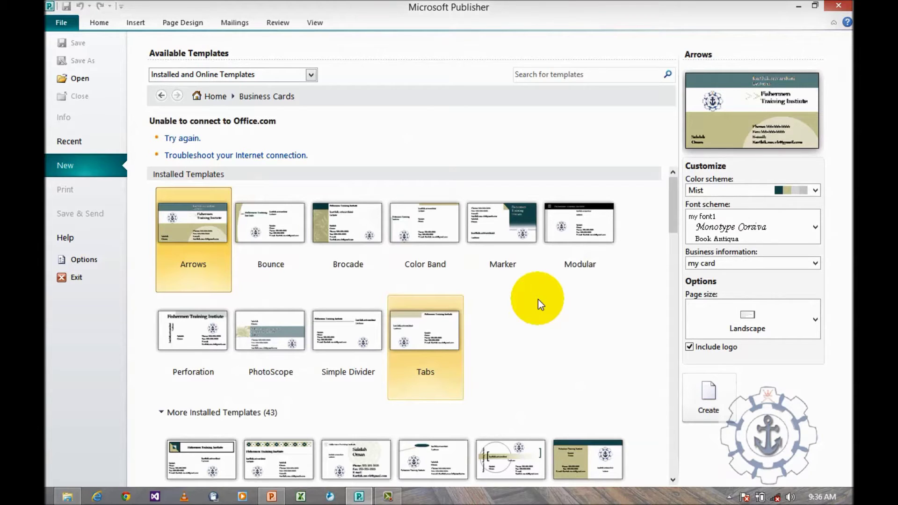
pyautogui.scroll(-2, 515, 304)
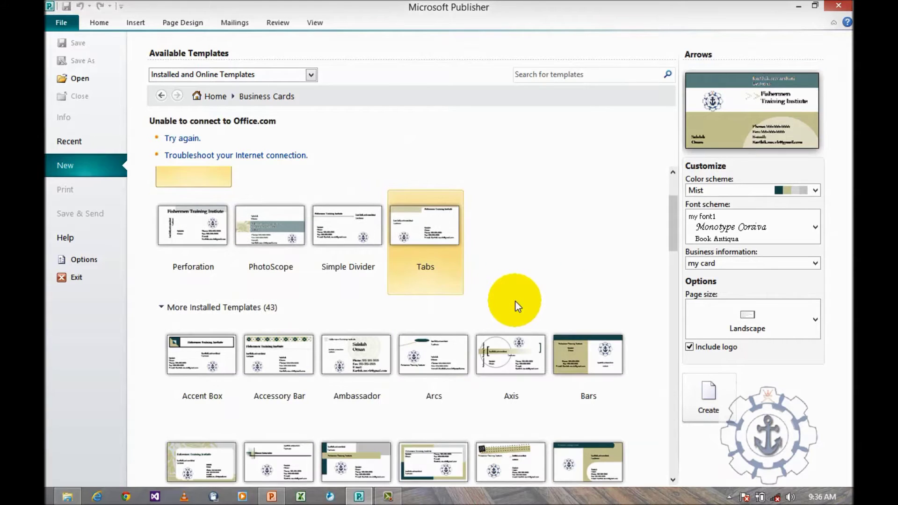
pyautogui.click(514, 364)
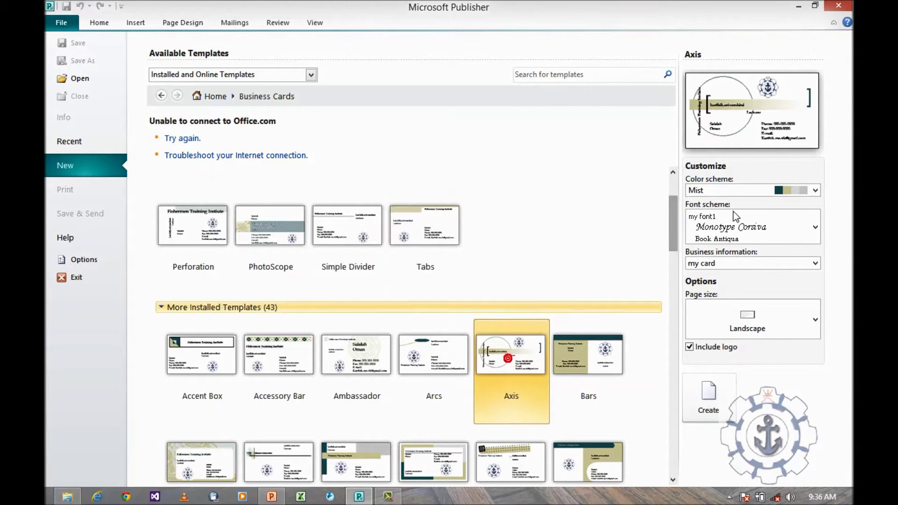
# Give the Axis card the Orange colour scheme and the Basis font scheme.
pyautogui.click(816, 190)
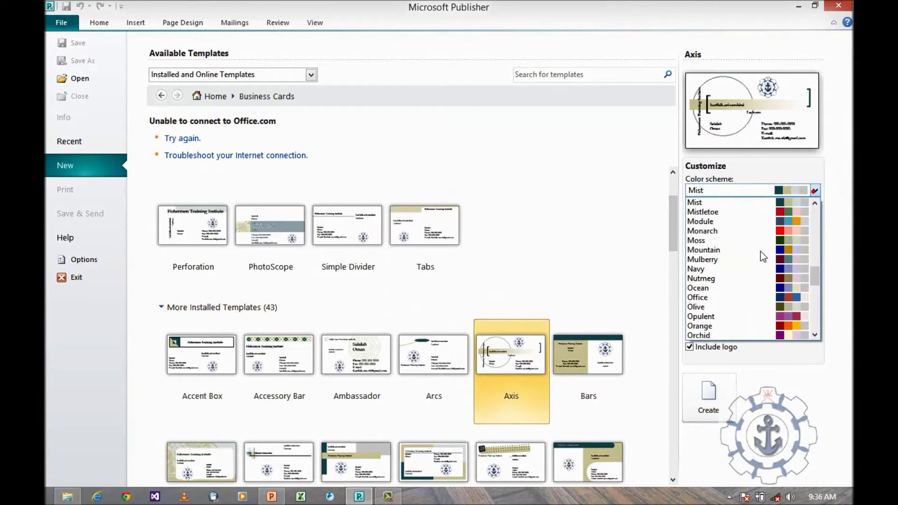
pyautogui.scroll(-1, 726, 295)
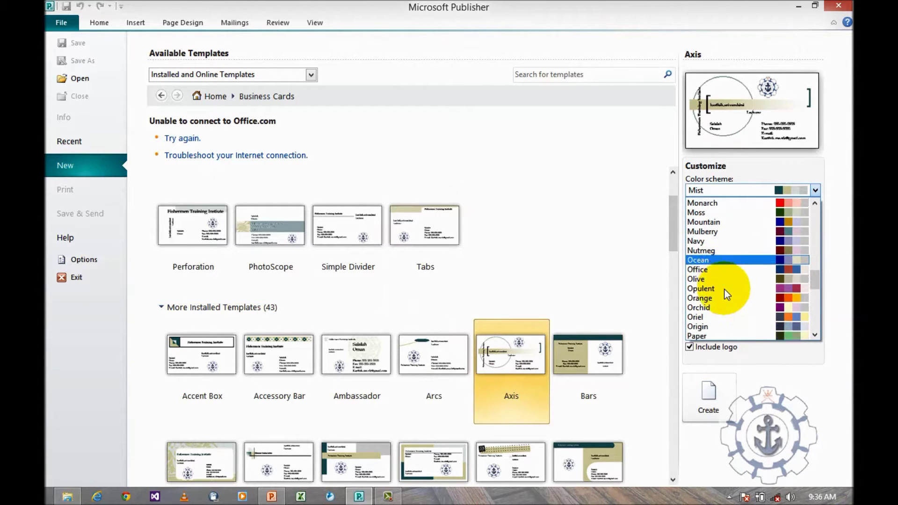
pyautogui.click(711, 297)
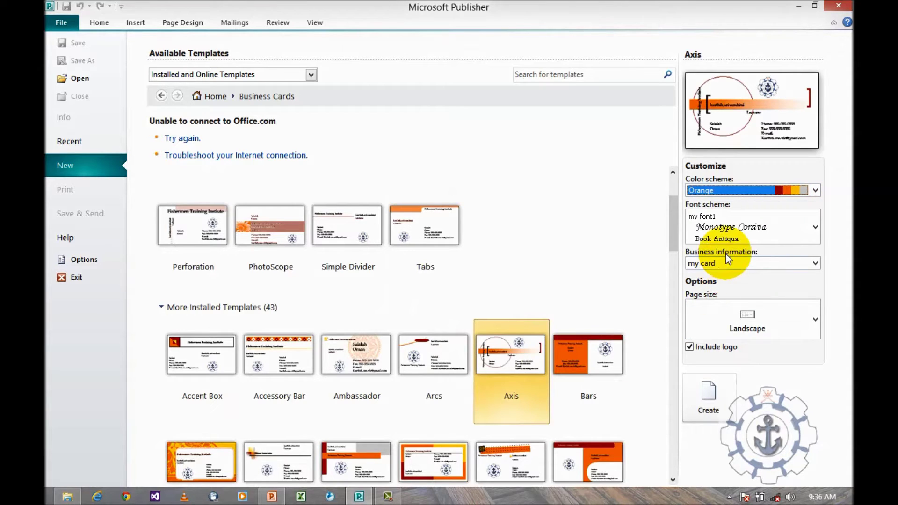
pyautogui.click(736, 231)
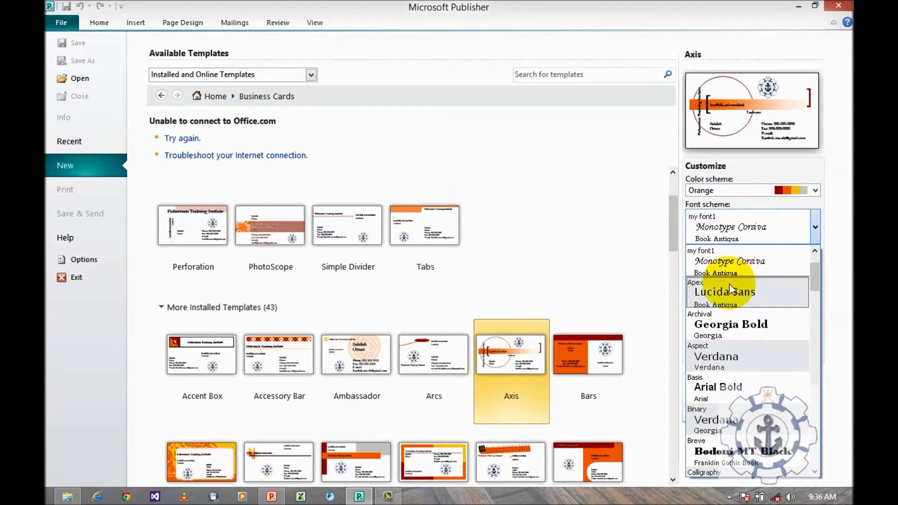
pyautogui.click(743, 387)
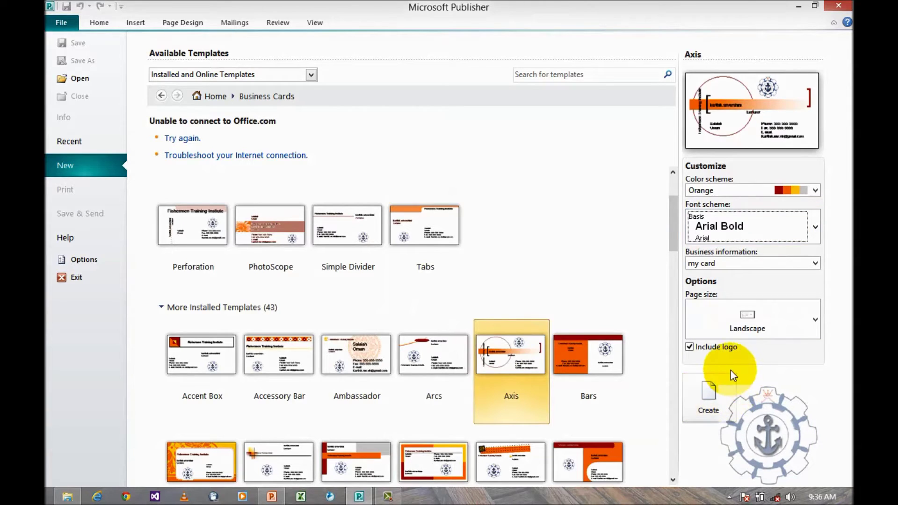
pyautogui.click(727, 263)
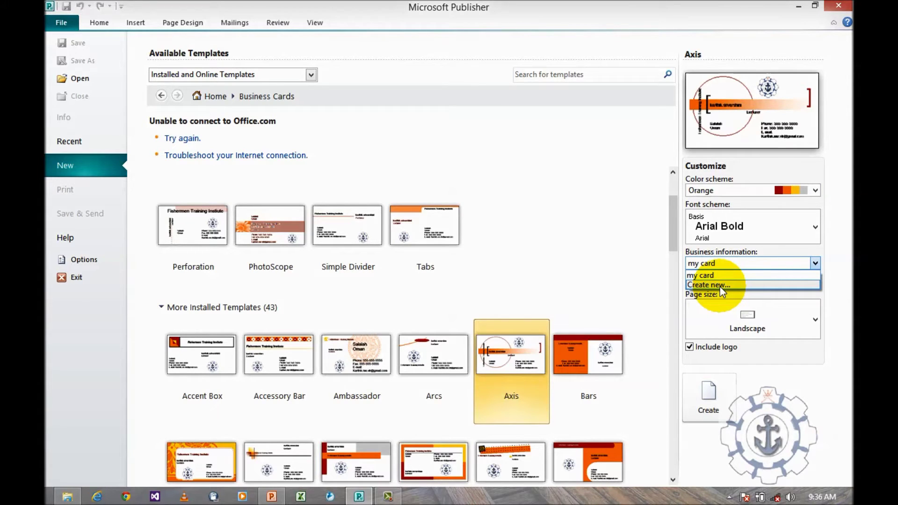
# Save a new business information set named 'my info' with the edited details.
pyautogui.click(720, 286)
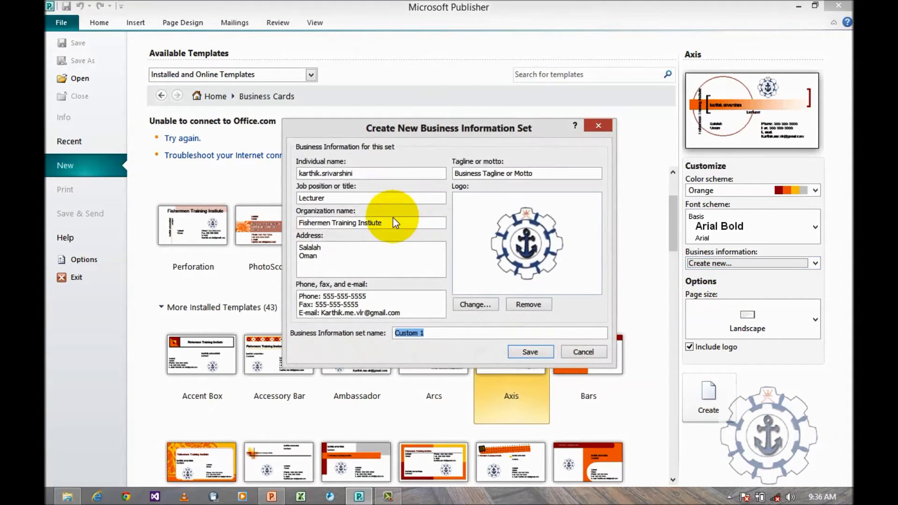
pyautogui.doubleClick(336, 199)
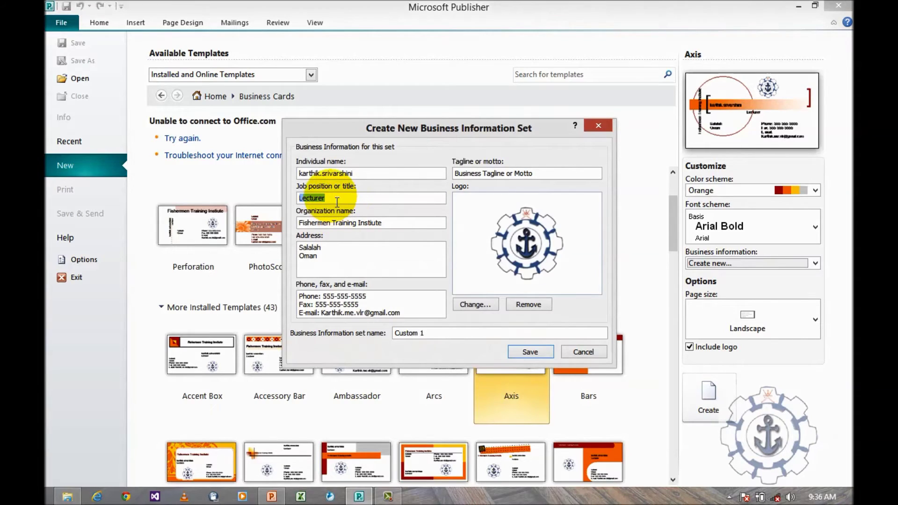
pyautogui.click(373, 223)
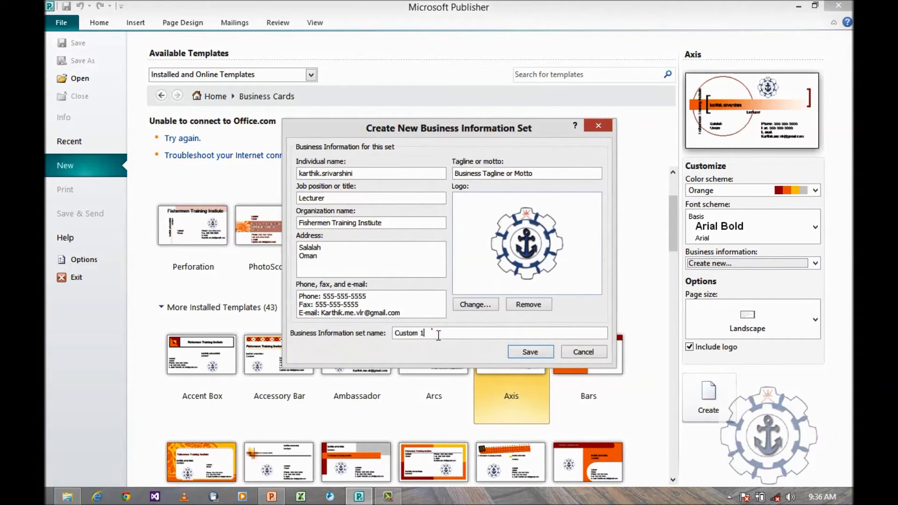
pyautogui.moveTo(427, 333); pyautogui.dragTo(400, 338)
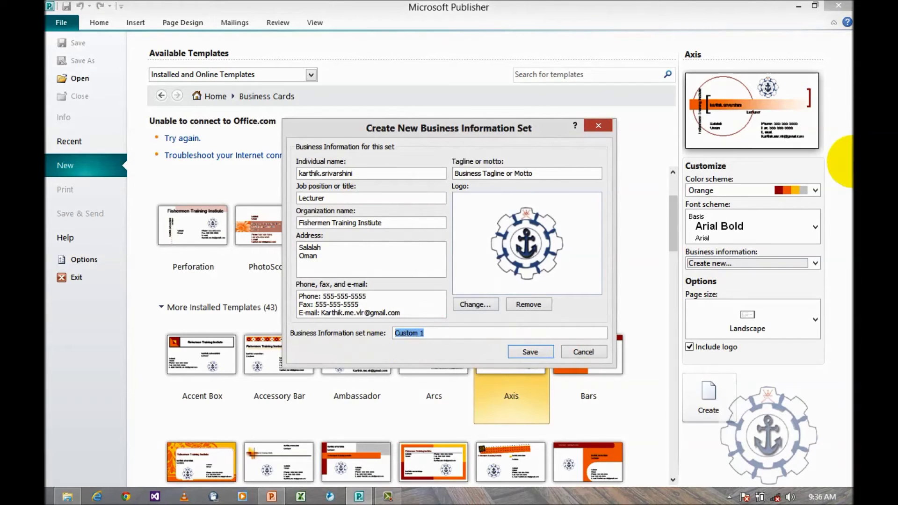
pyautogui.write('my info')
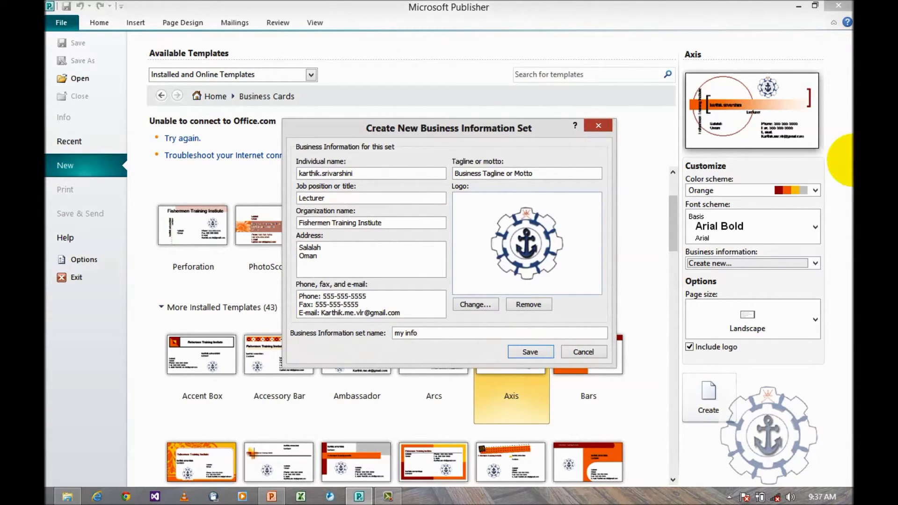
pyautogui.press('Return')
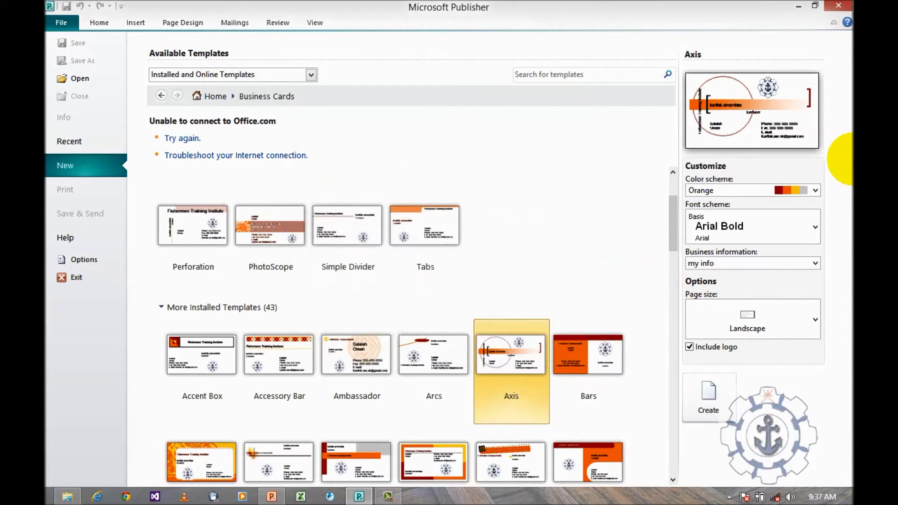
# Keep the Landscape page size and create the business card.
pyautogui.click(806, 332)
pyautogui.click(777, 406)
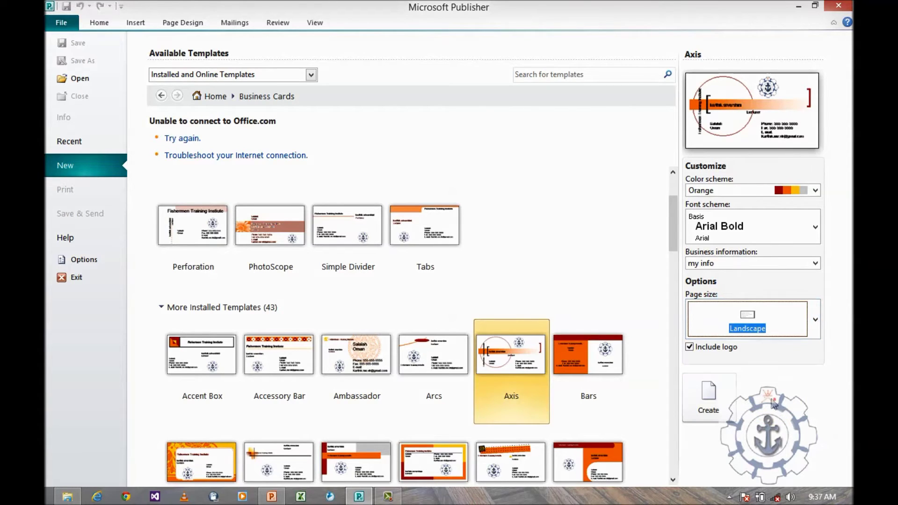
pyautogui.click(709, 410)
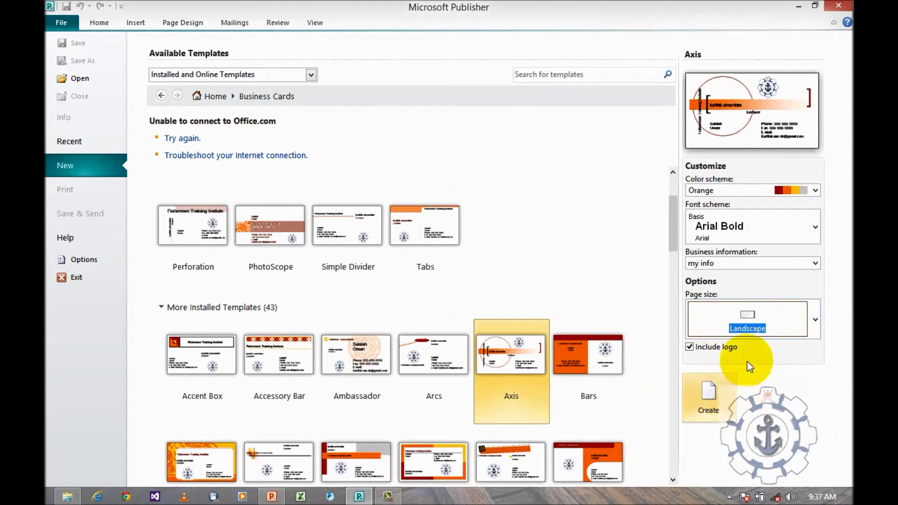
pyautogui.click(707, 403)
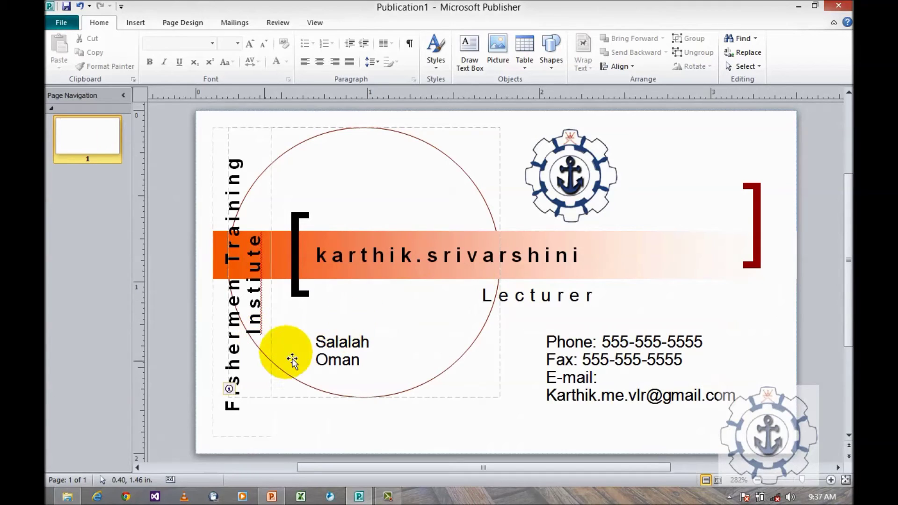
# Show the file information page for the new Publication1.
pyautogui.click(62, 27)
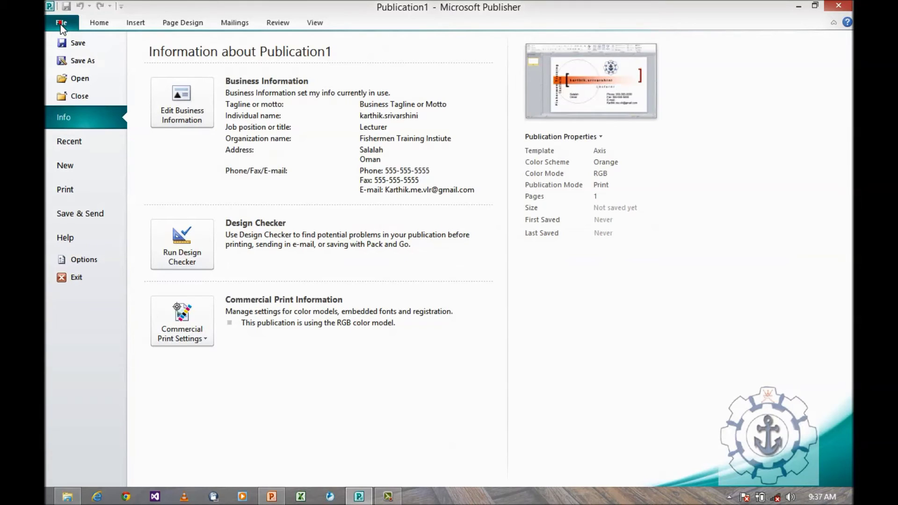
pyautogui.click(101, 216)
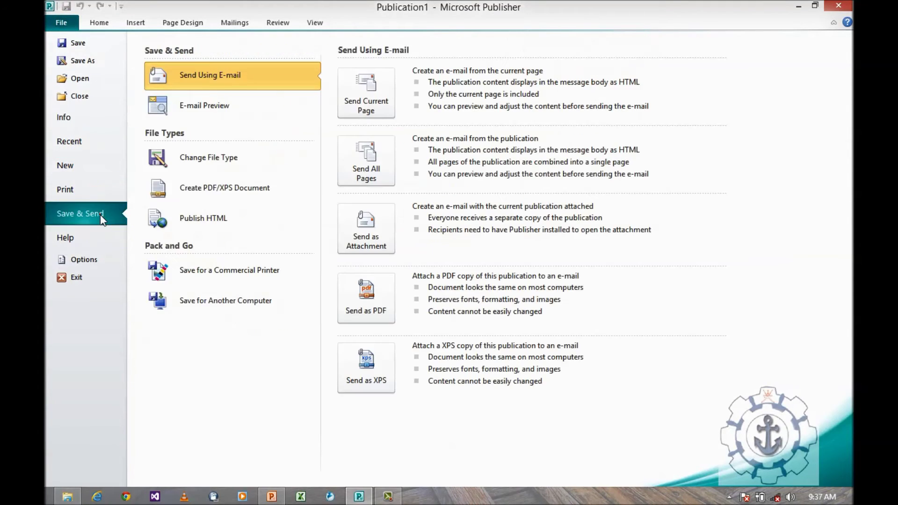
pyautogui.click(208, 83)
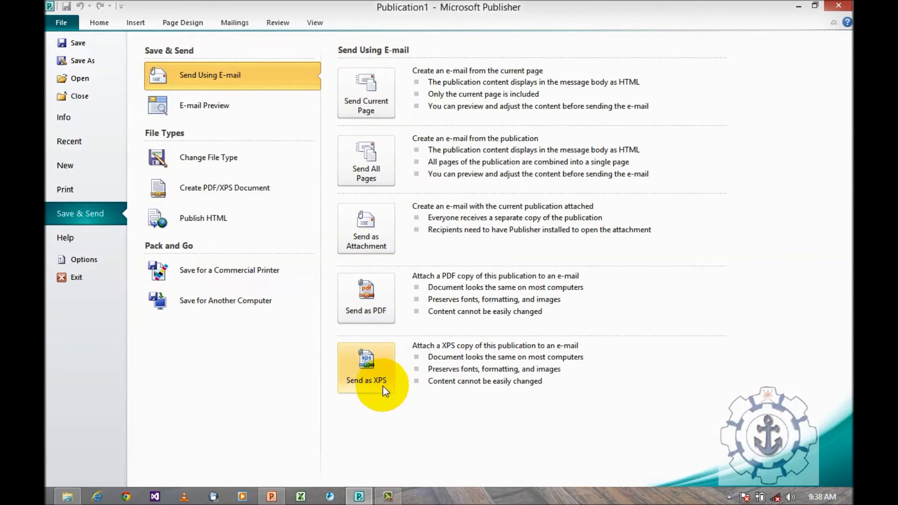
# Save the card to the Desktop as Publication1.pub and review its file information.
pyautogui.click(80, 61)
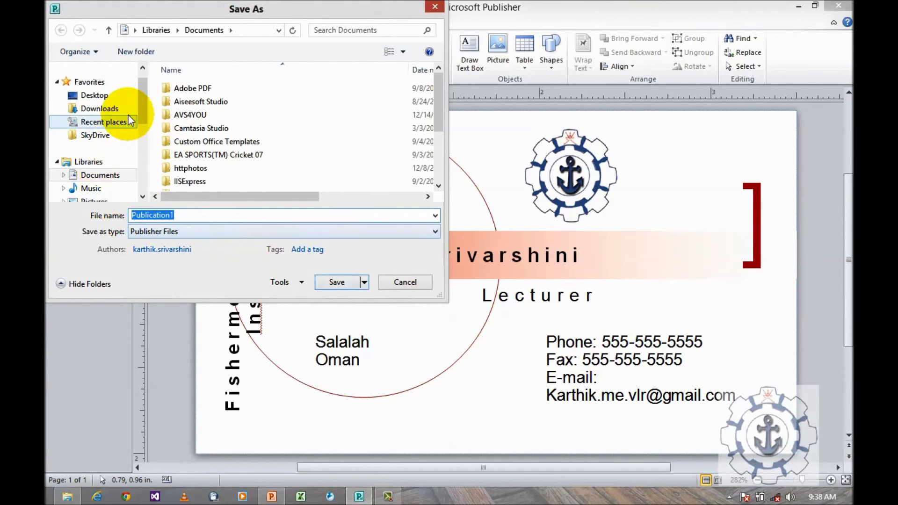
pyautogui.click(101, 95)
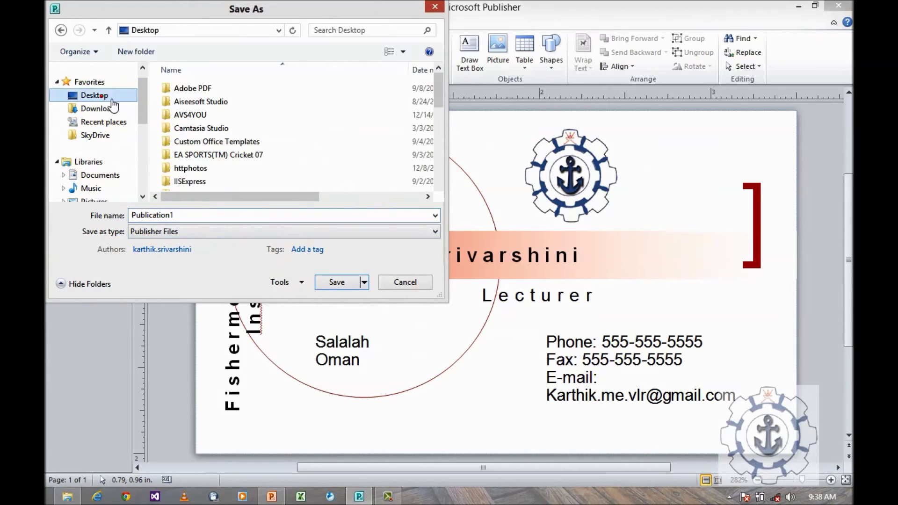
pyautogui.click(335, 283)
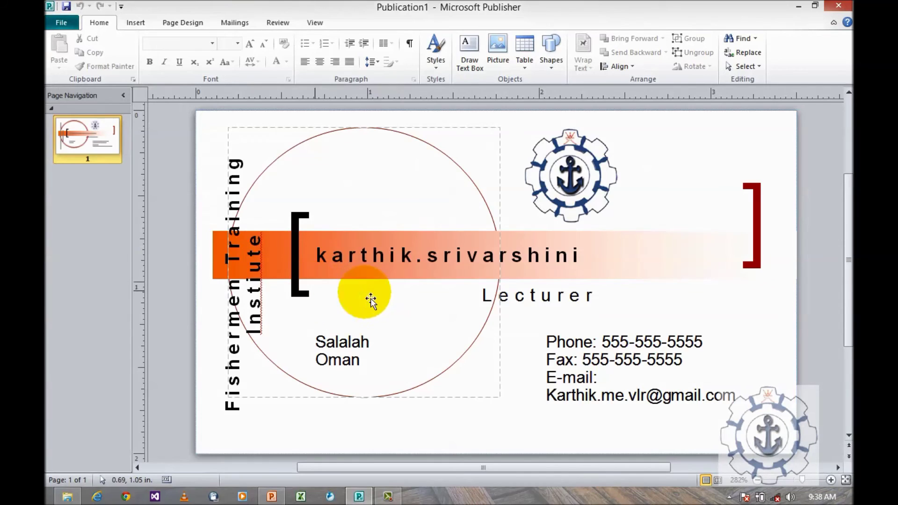
pyautogui.click(590, 361)
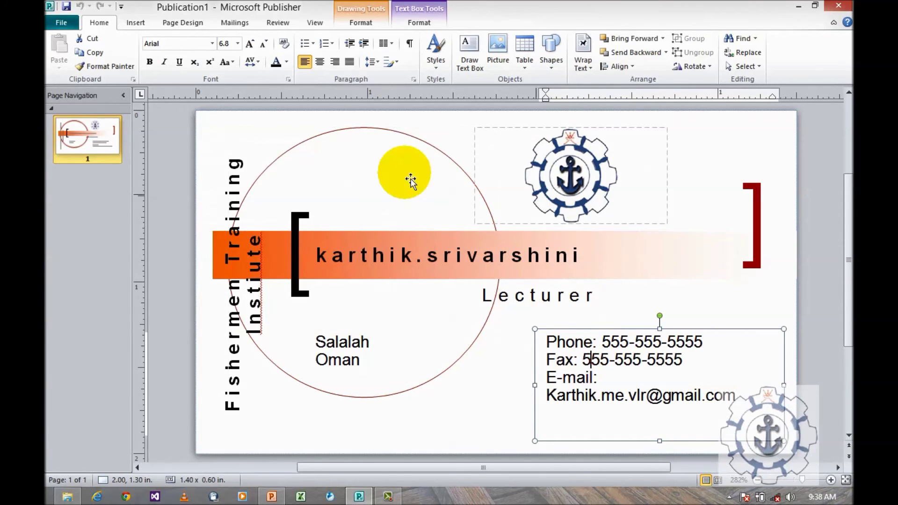
pyautogui.click(58, 23)
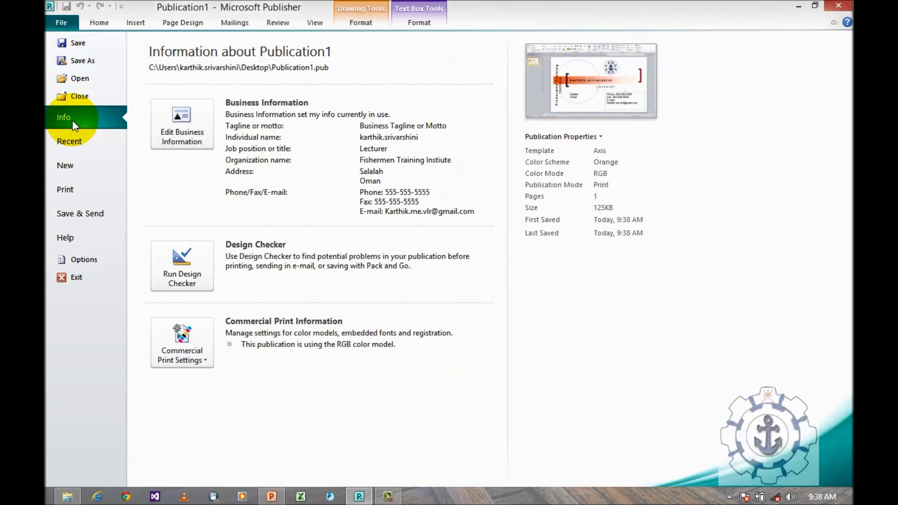
pyautogui.click(180, 127)
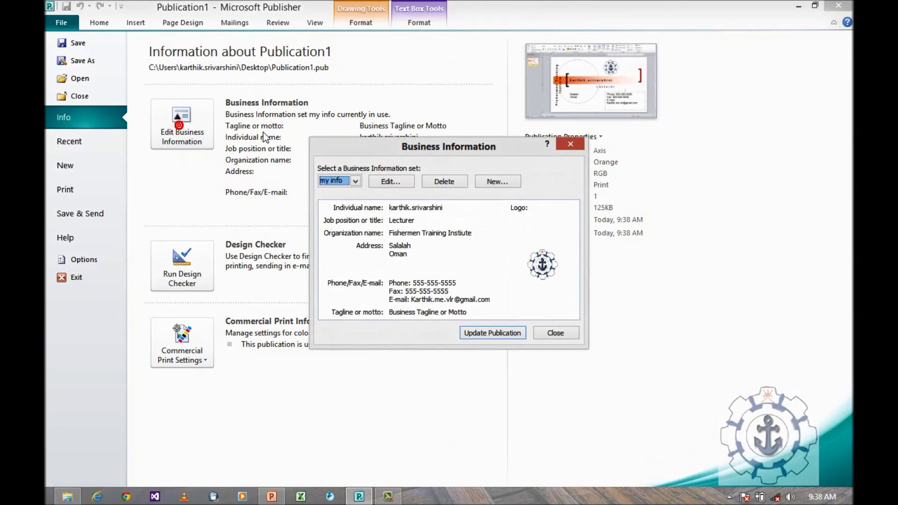
pyautogui.click(398, 182)
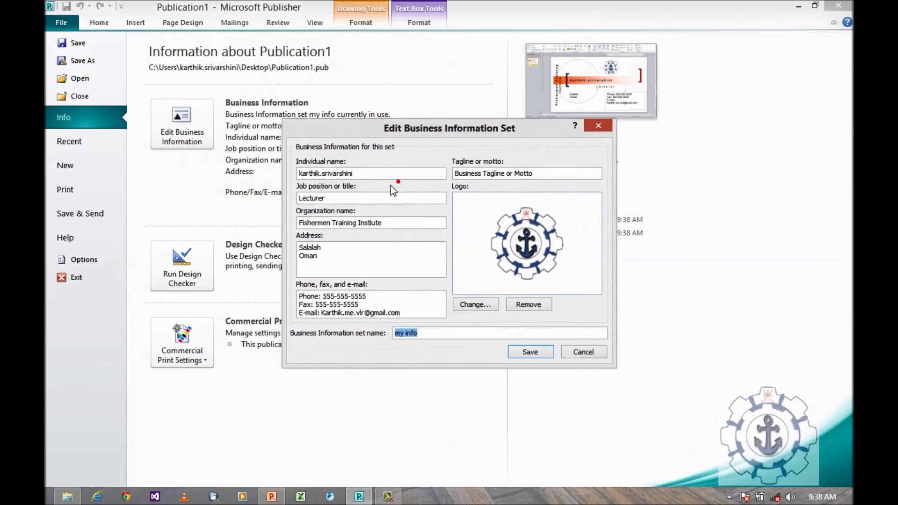
pyautogui.click(526, 351)
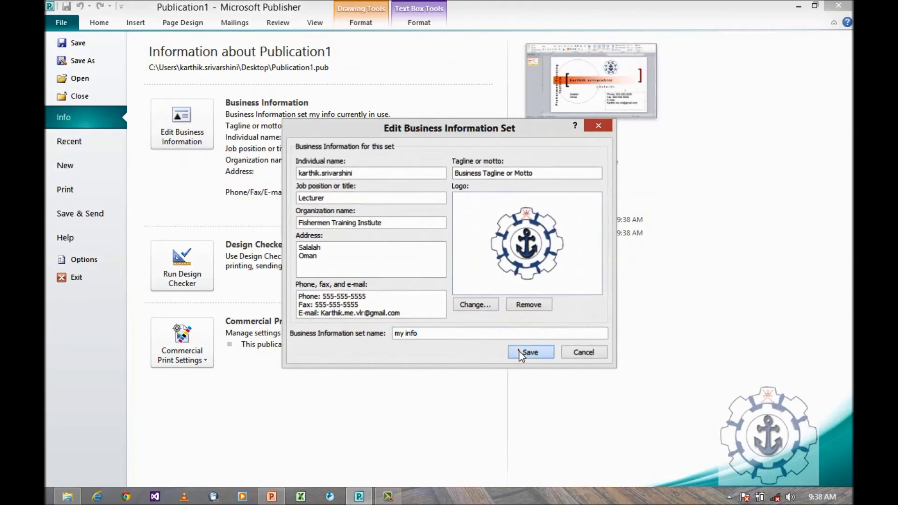
pyautogui.click(541, 333)
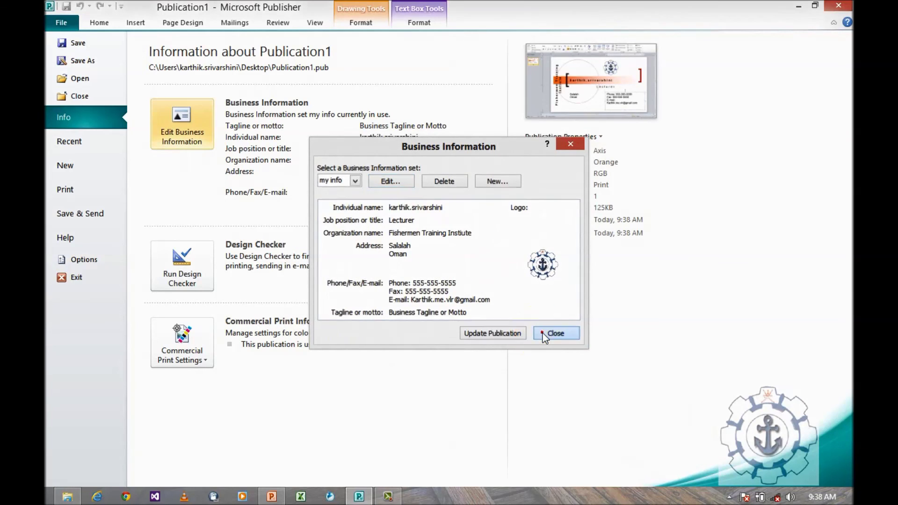
pyautogui.click(68, 89)
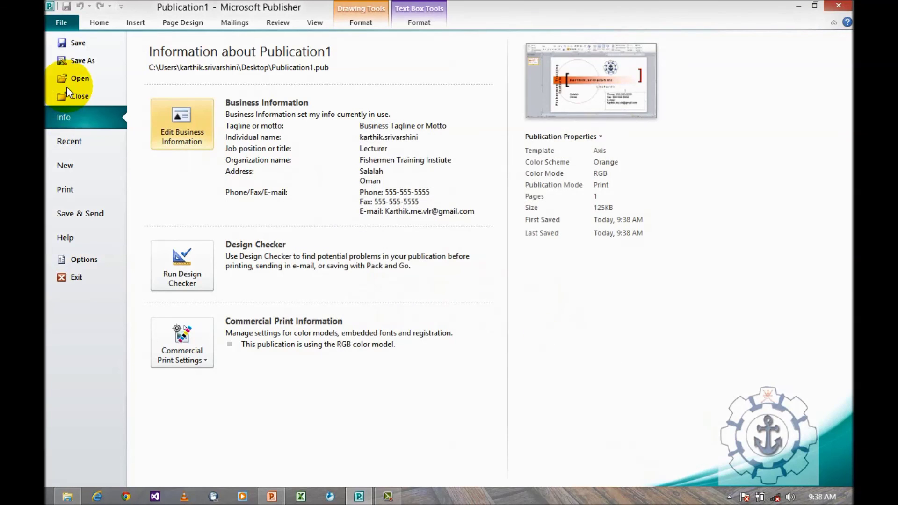
# Preview printing 10 copies of the card per Letter sheet.
pyautogui.click(77, 192)
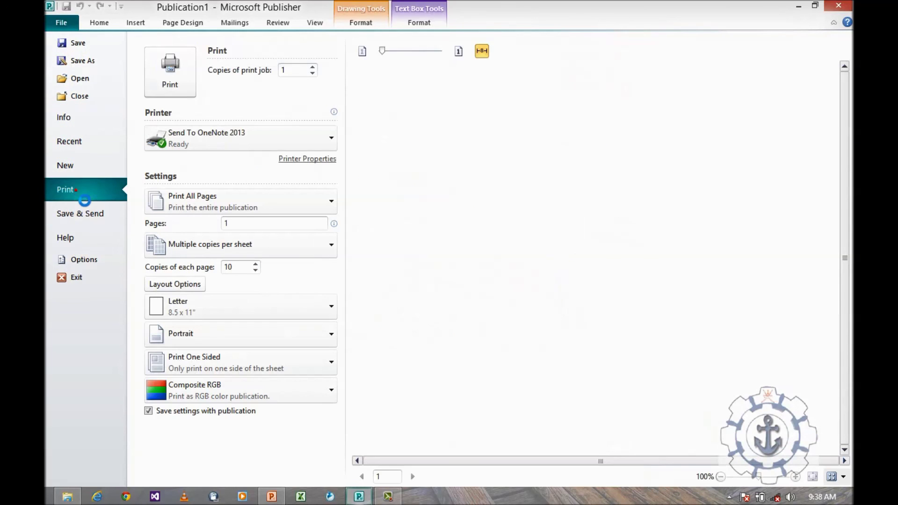